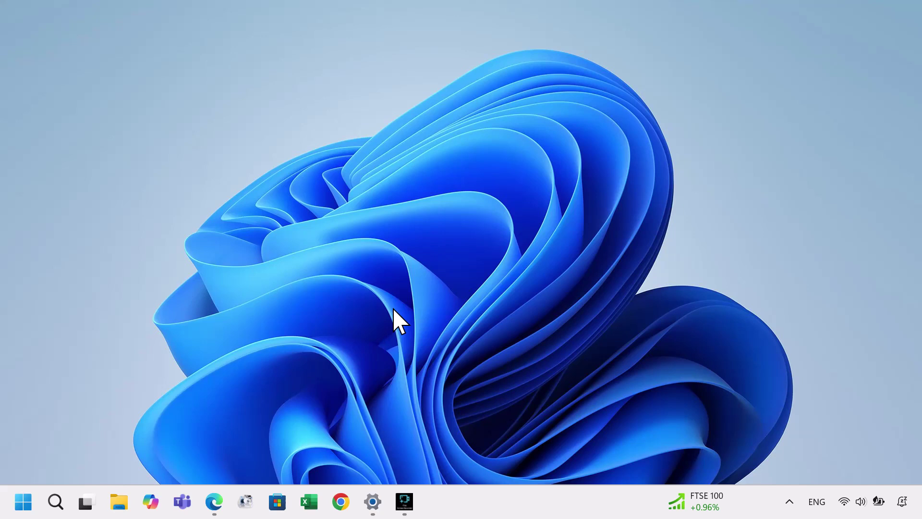
- Restore the Edge window and open Settings from the ... menu in a new tab
left_click(213, 502)
left_click(870, 39)
left_click(707, 426)
left_click_drag(245, 380, 245, 430)
- Go to the System and performance page to reach Manage your performance
left_click(136, 407)
left_click_drag(915, 193, 908, 443)
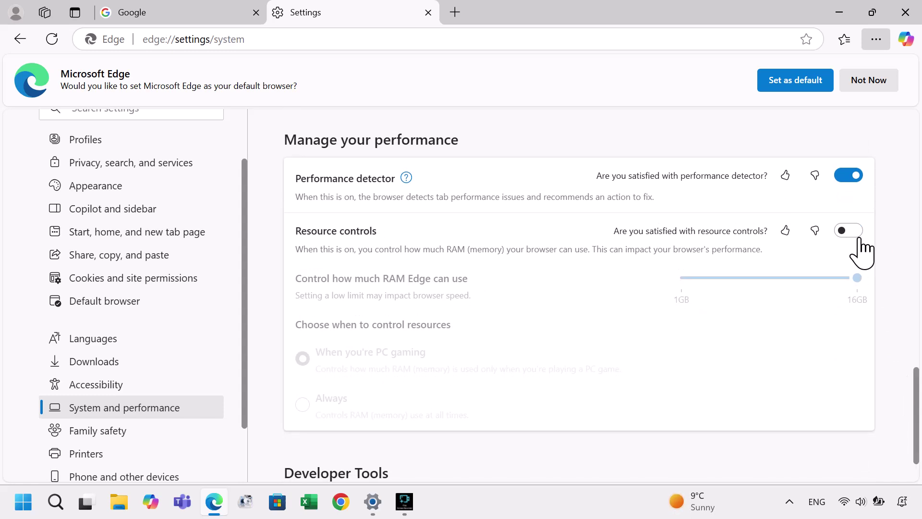